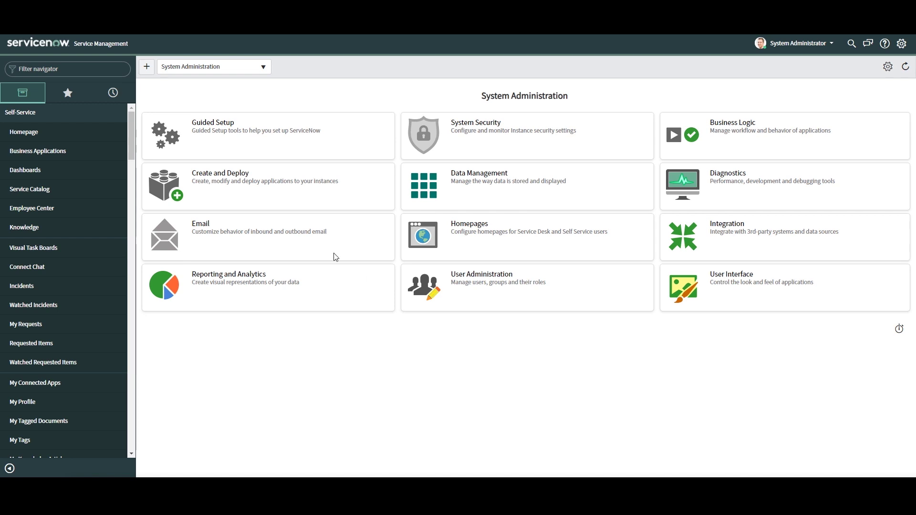
Step: Find Inventory > Transfer Orders in the Filter navigator and create a new transfer order
click(102, 73)
text(T)
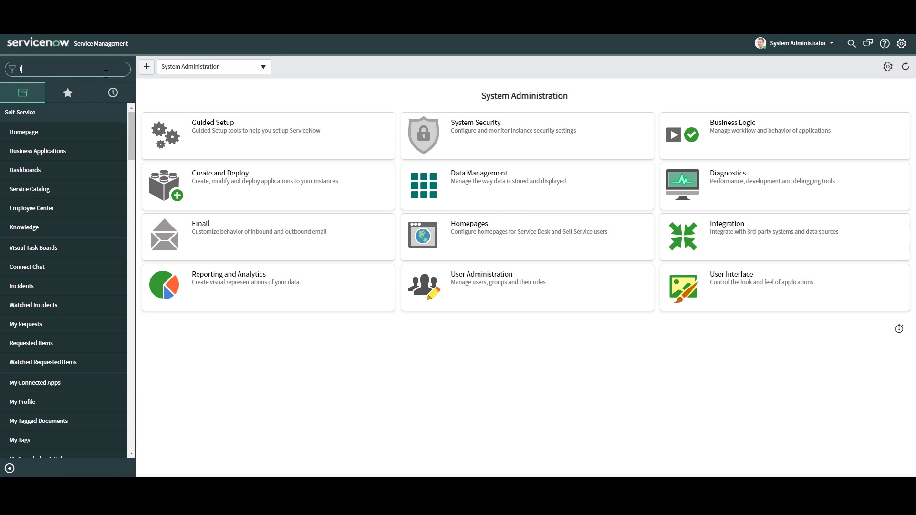
text(ransfer Orders)
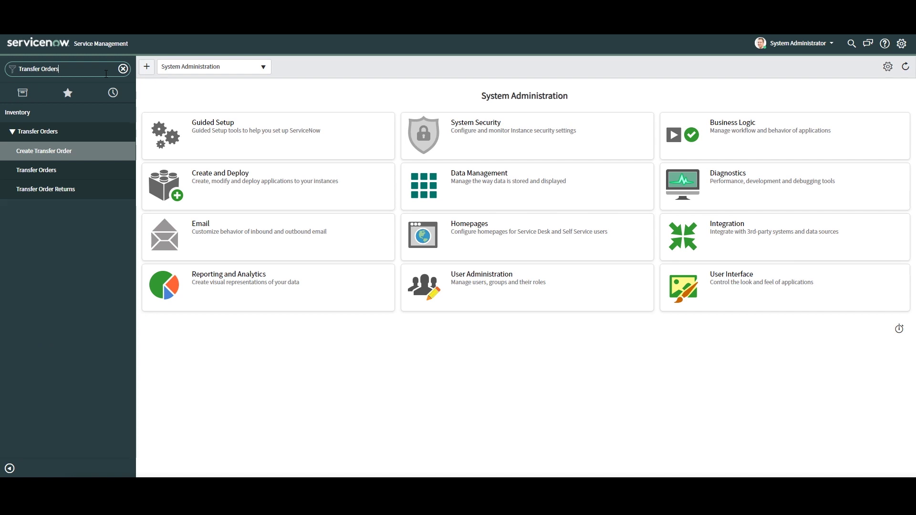
click(41, 174)
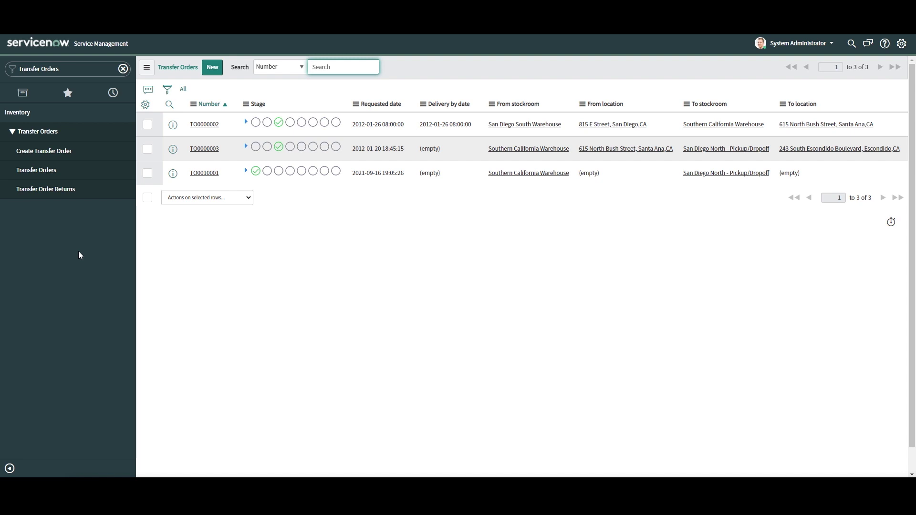
click(212, 67)
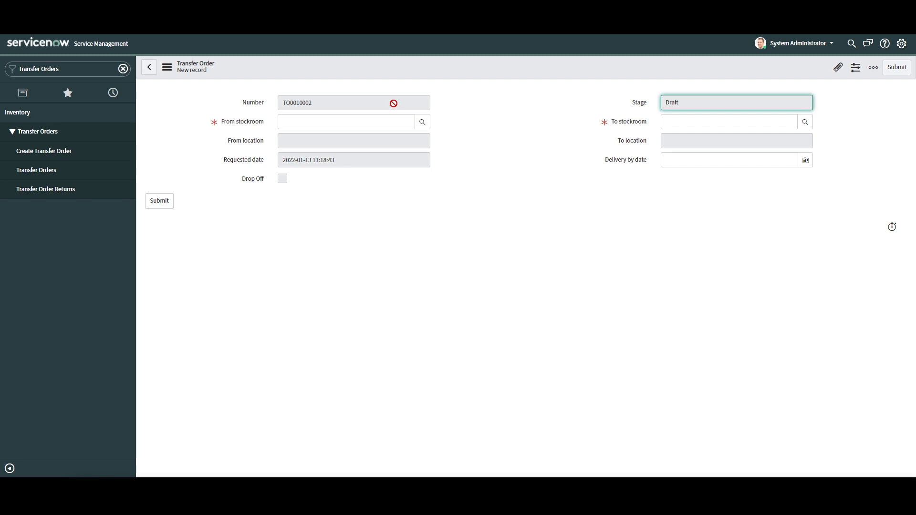
Step: Set the From stockroom to San Diego South Warehouse
click(380, 119)
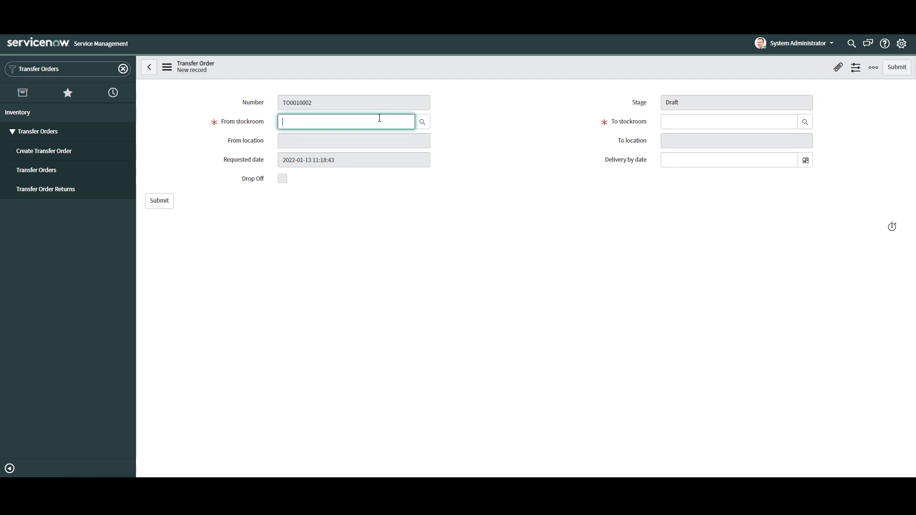
text(San Diego South)
click(389, 154)
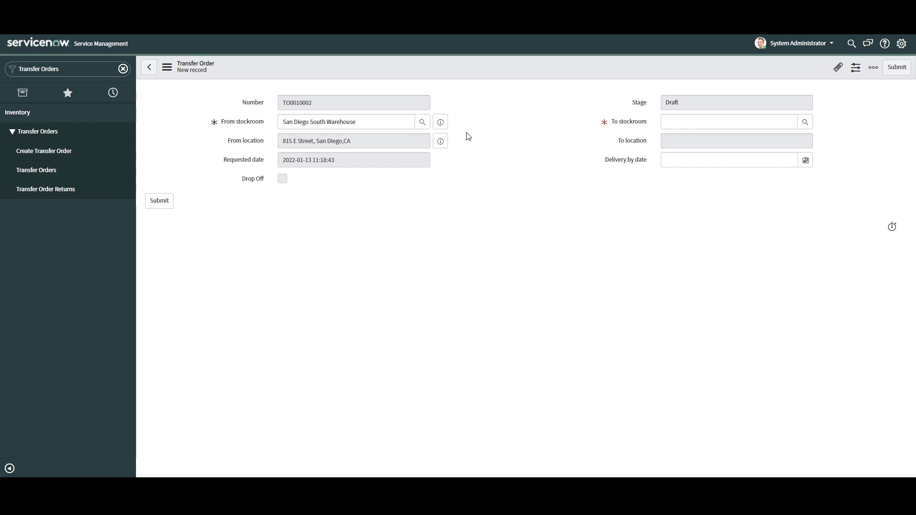
Step: Set the To stockroom to Southern California Warehouse
click(665, 119)
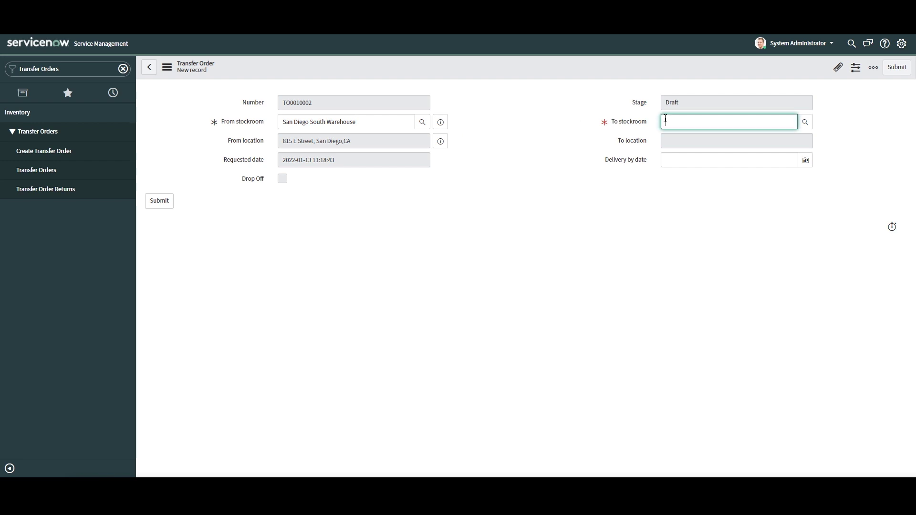
text(Southern California)
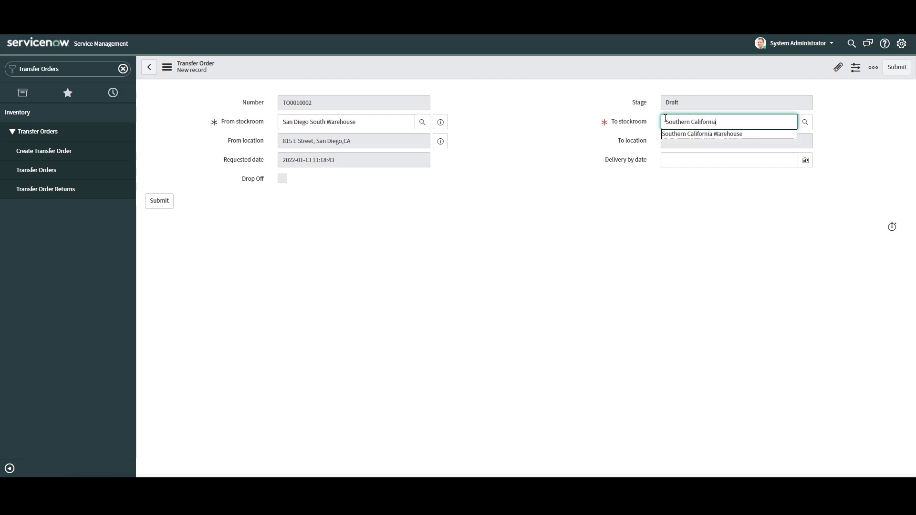
key(Down)
key(Return)
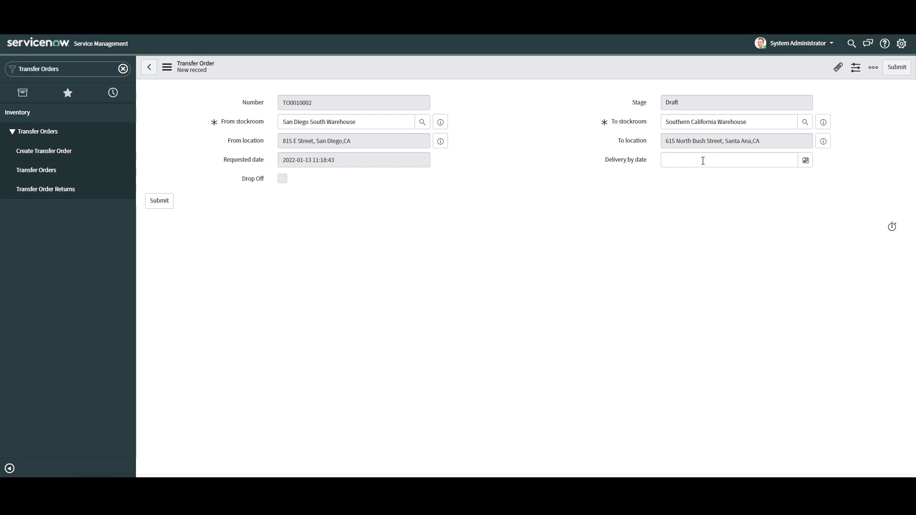
click(805, 163)
Step: Set Delivery by to 14 January 2022 and save transfer order TO0010002
click(734, 224)
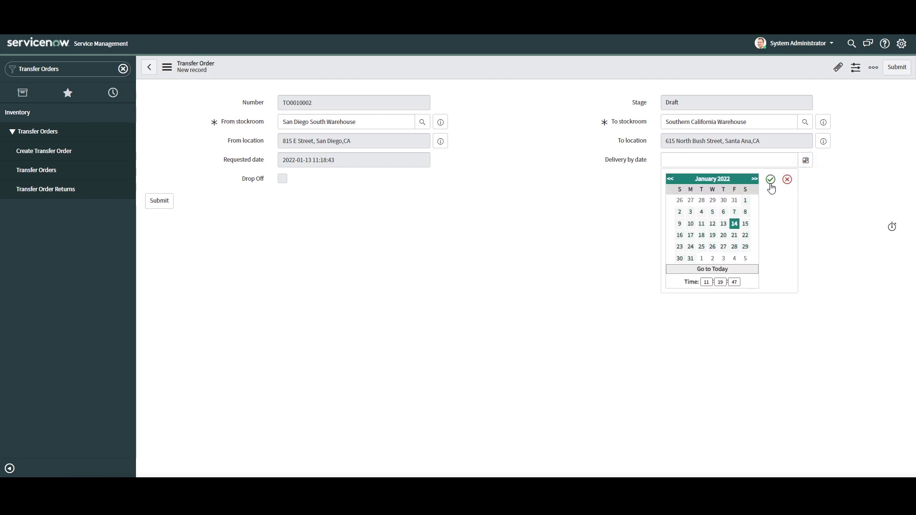
click(771, 179)
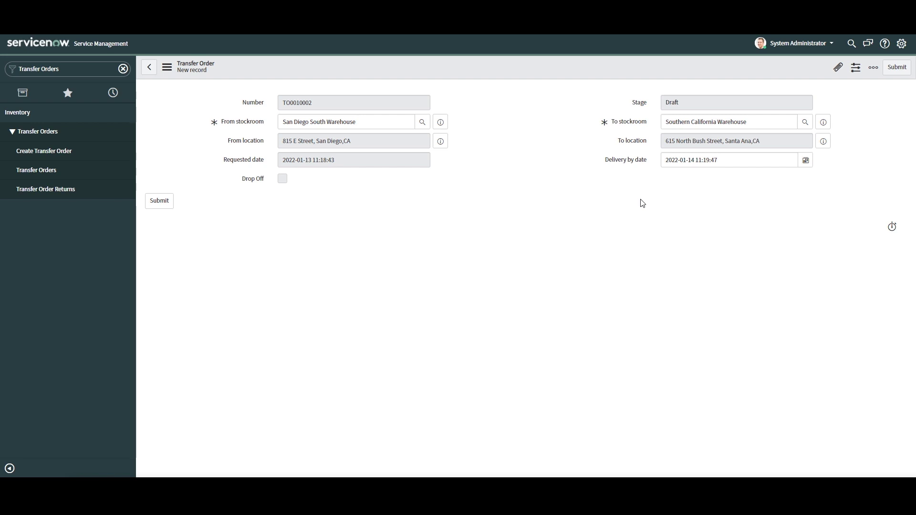
right_click(582, 70)
click(594, 75)
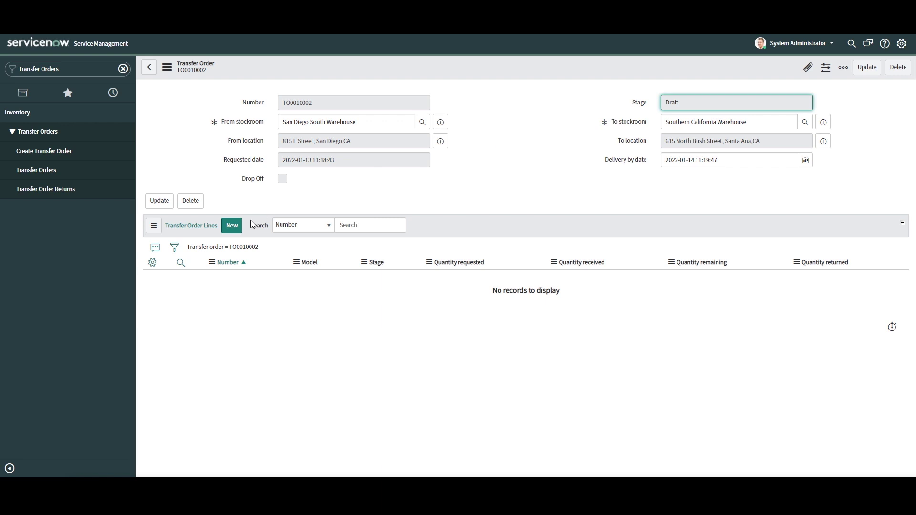
click(232, 226)
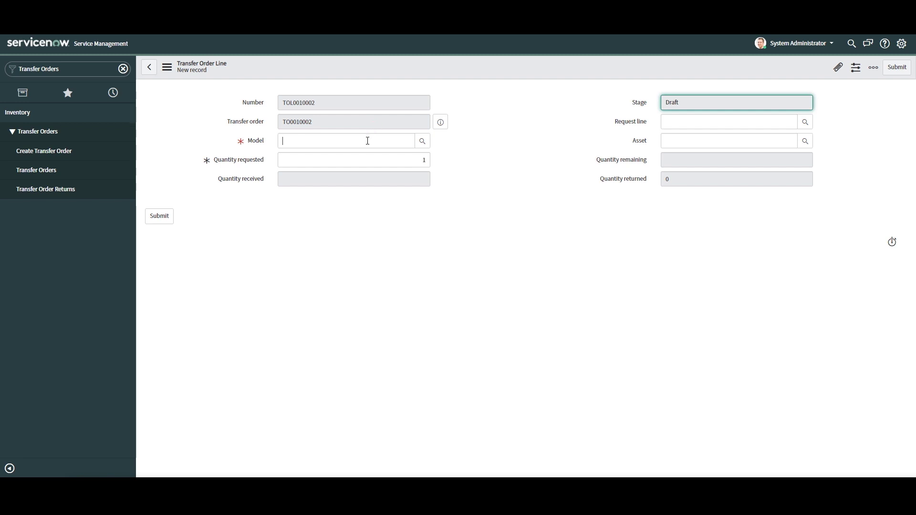
Step: Set the new line's model to Lenovo ThinkStation S20 and look up matching assets
click(367, 140)
text(Lenovo Think)
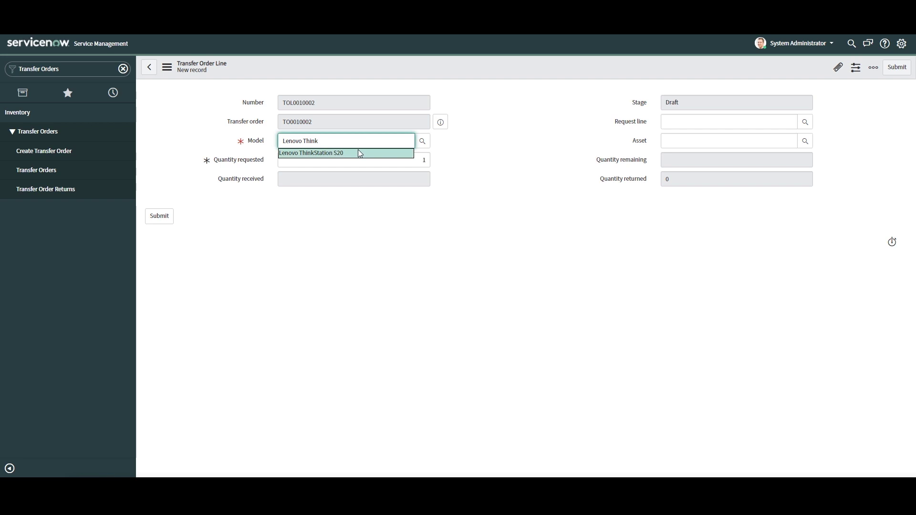
click(357, 153)
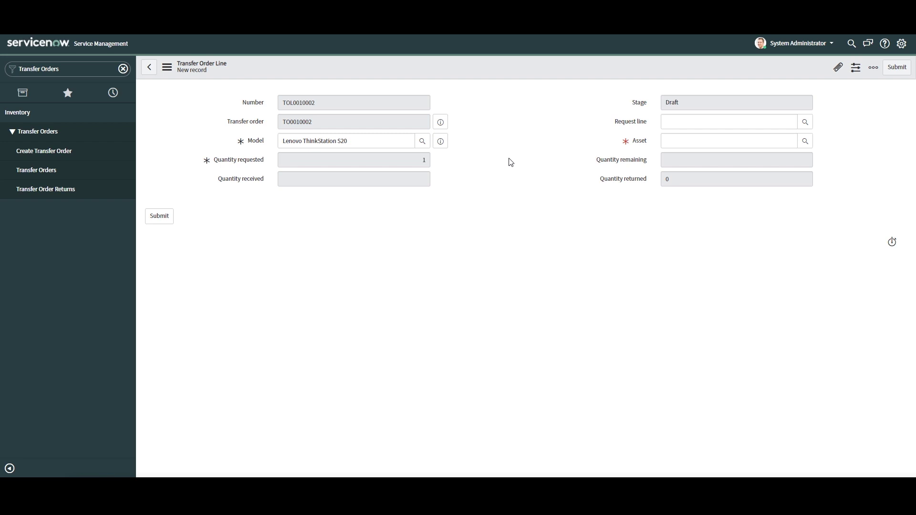
click(805, 141)
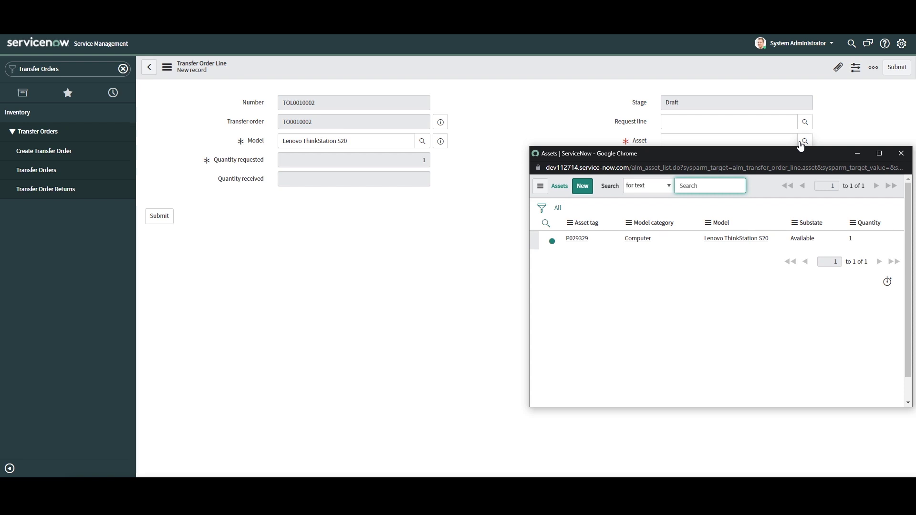
Step: Assign asset P029329 to line TOL0010002 and save the line
click(578, 239)
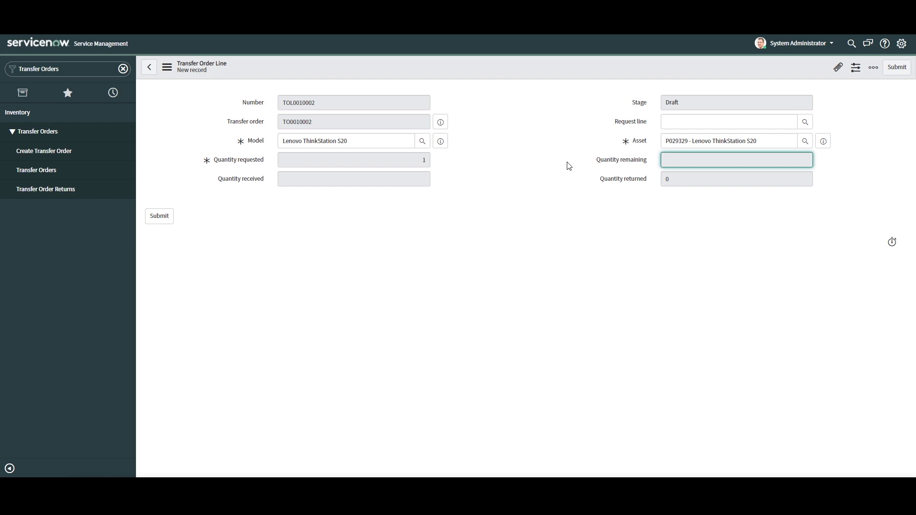
right_click(522, 70)
click(531, 75)
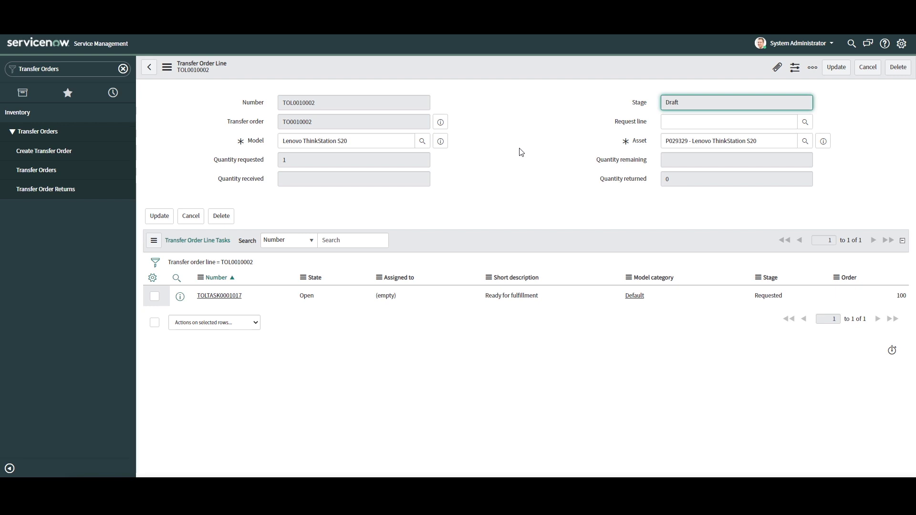
Step: Close Ready for fulfillment task TOLTASK0001017 as Closed Complete
click(220, 296)
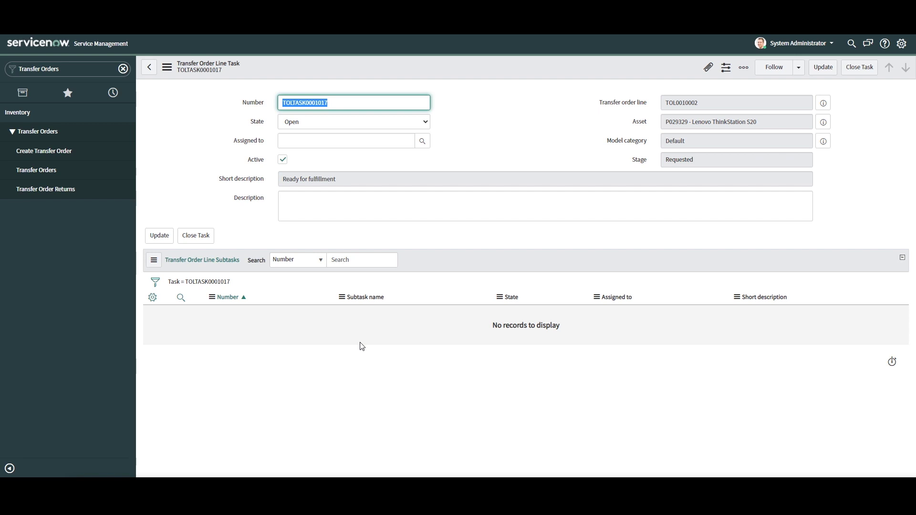
click(532, 148)
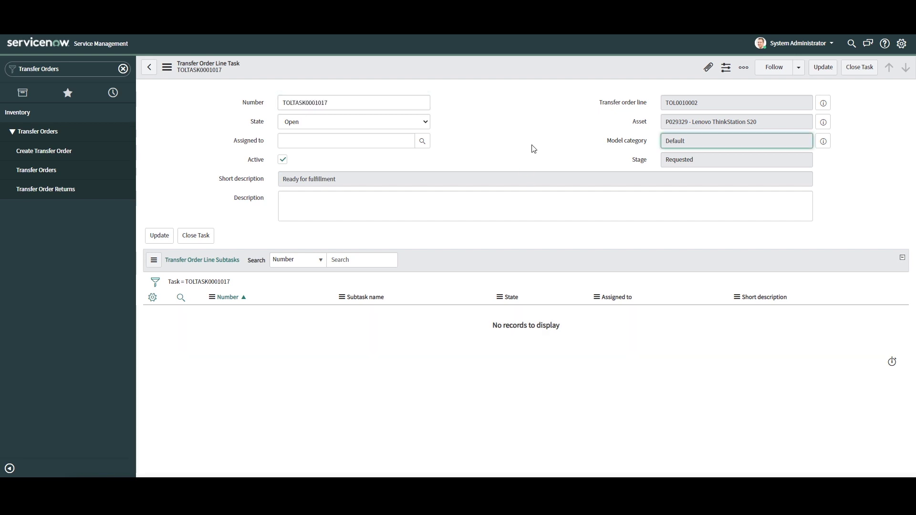
click(851, 70)
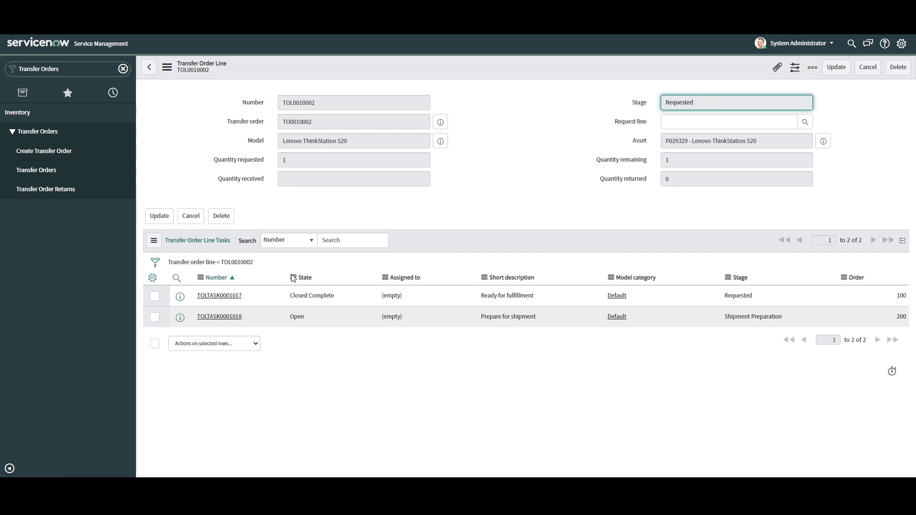
Step: Close tasks TOLTASK0001018 (Prepare for shipment) and TOLTASK0001019 (Ship)
click(233, 317)
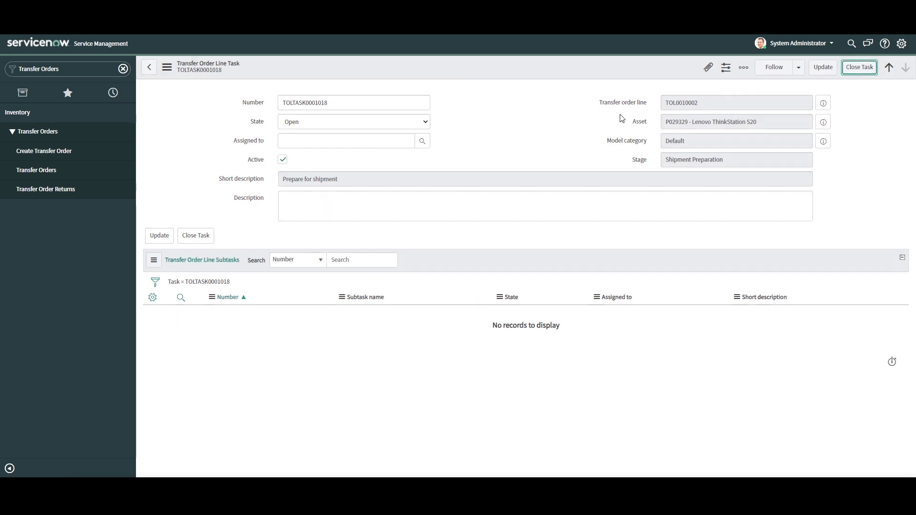
click(859, 67)
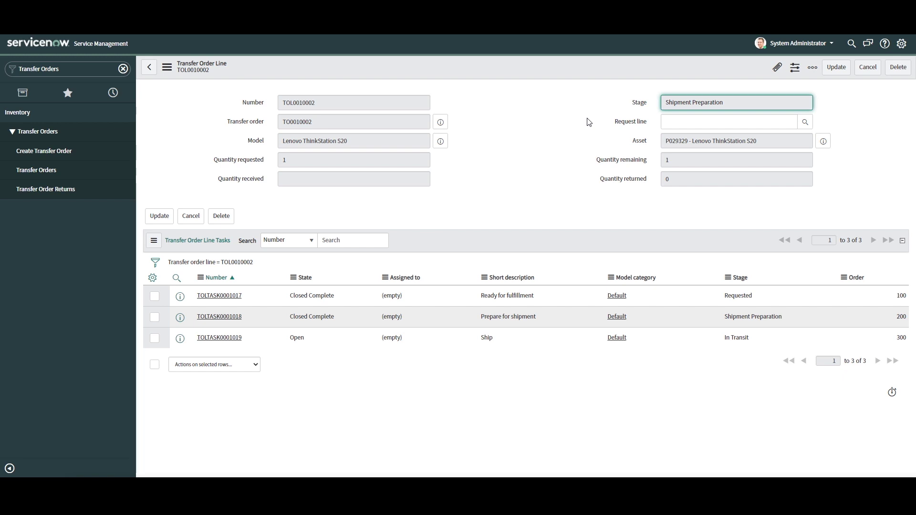
click(215, 338)
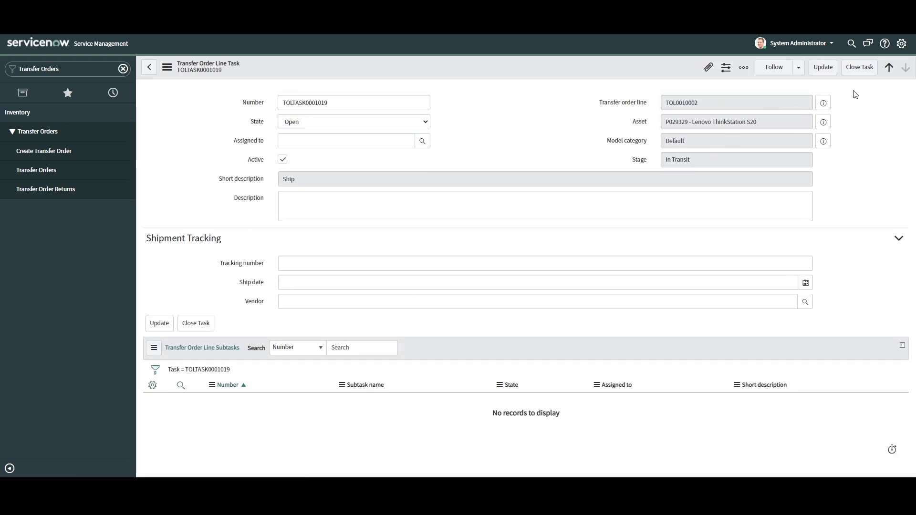
click(859, 67)
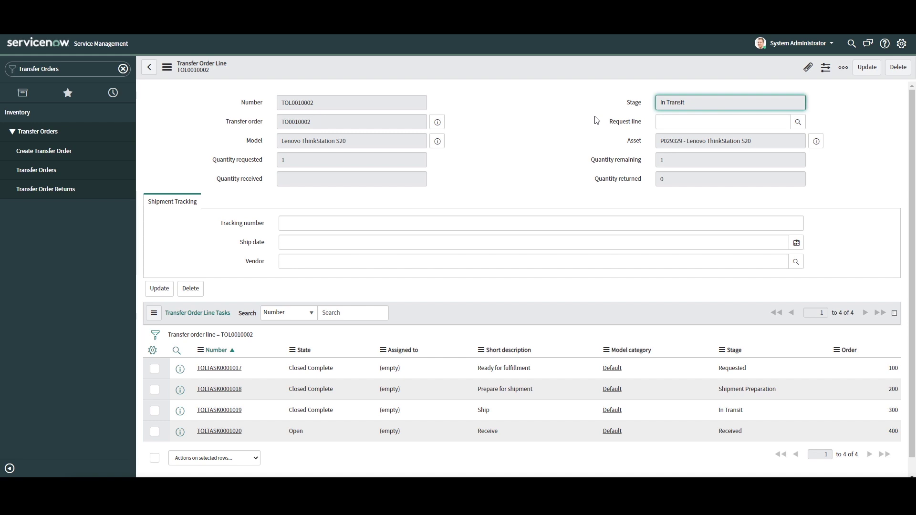
click(236, 432)
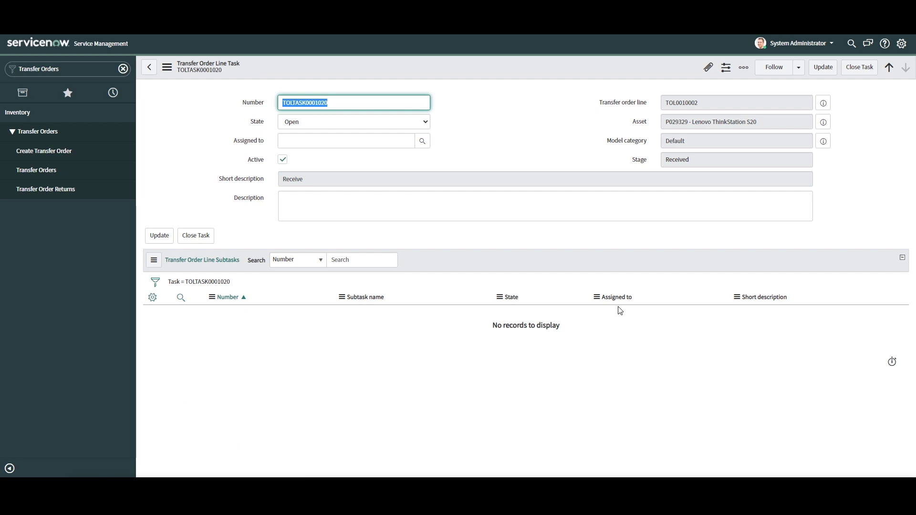
Step: Close Receive task TOLTASK0001020 and Deliver task TOLTASK0001021 as Closed Complete
click(859, 67)
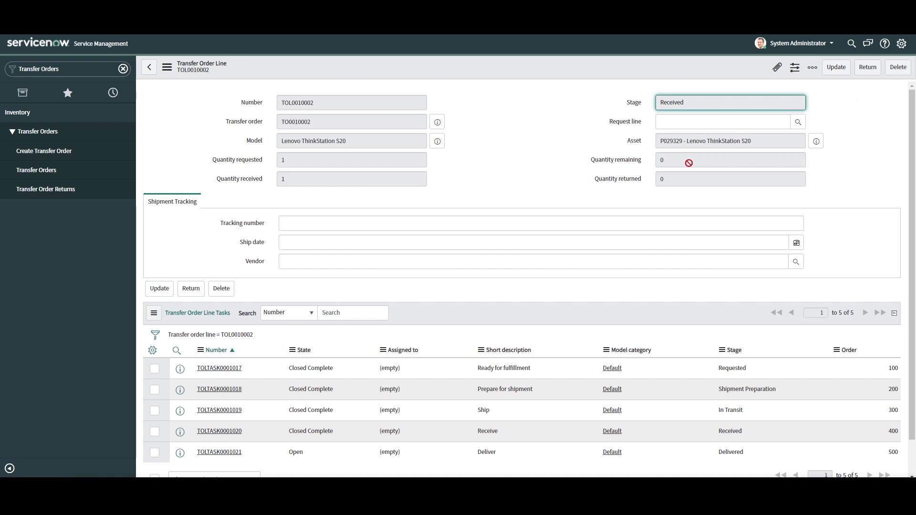
scroll(687, 164, down, 2)
click(222, 414)
click(822, 67)
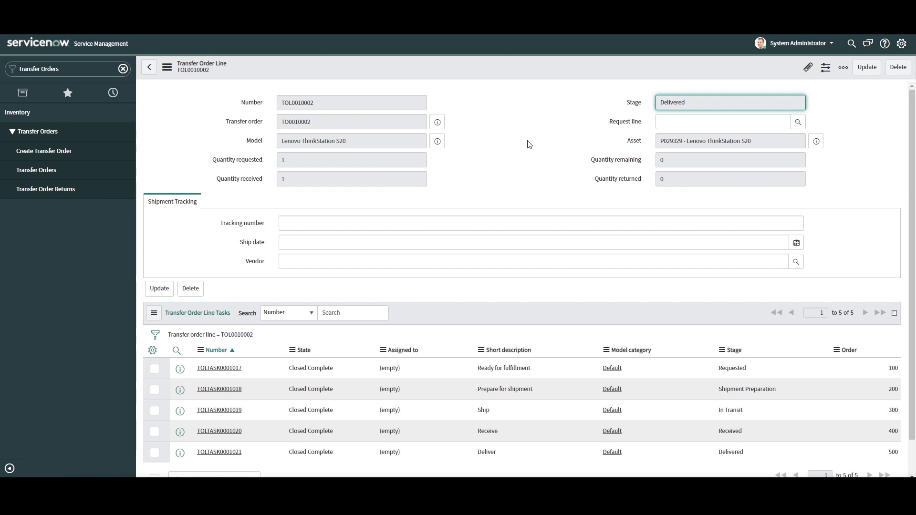
click(438, 123)
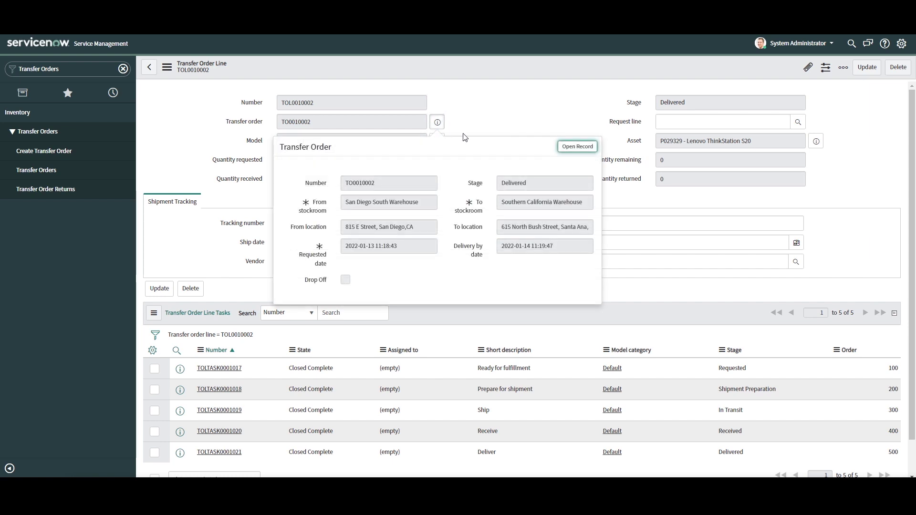
Step: Open the full TO0010002 transfer order record from its preview
click(578, 147)
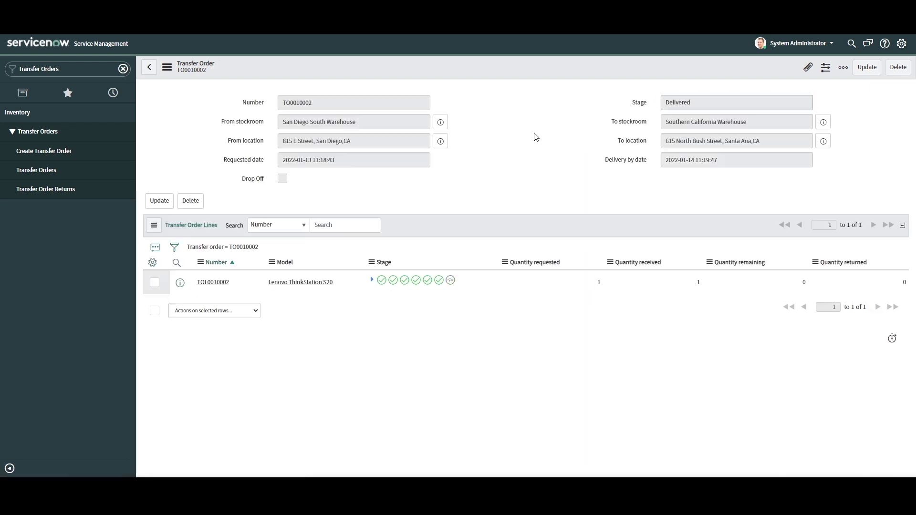